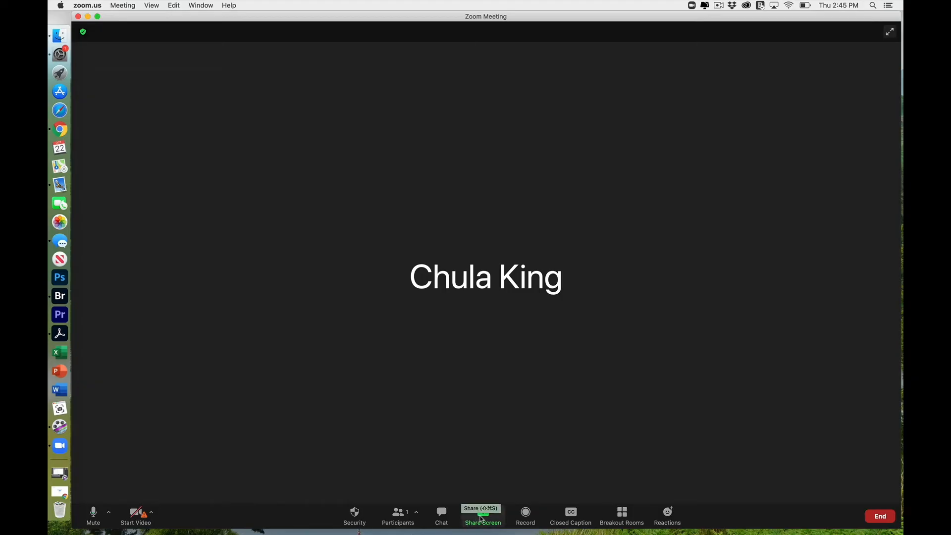
Share the iPad screen into the Zoom meeting using the iPhone/iPad via AirPlay source.
click(484, 514)
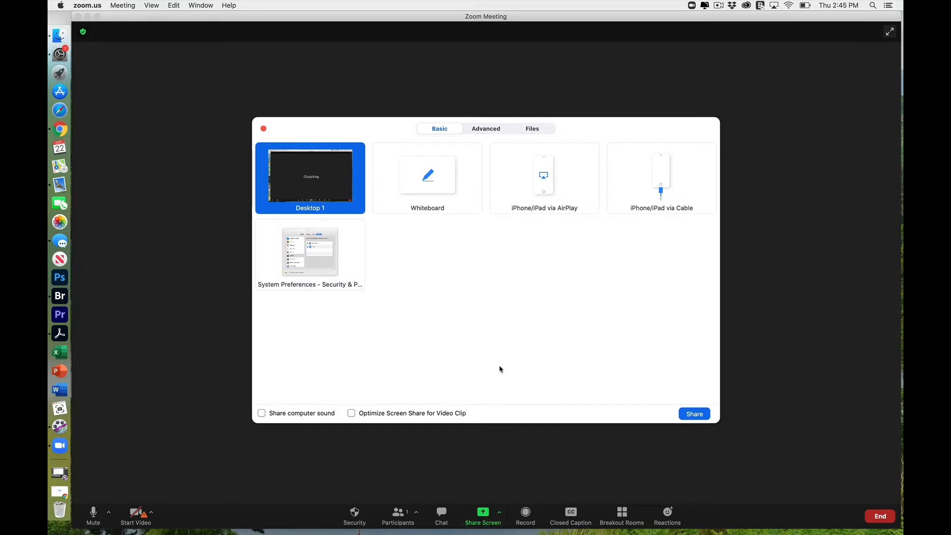
click(545, 171)
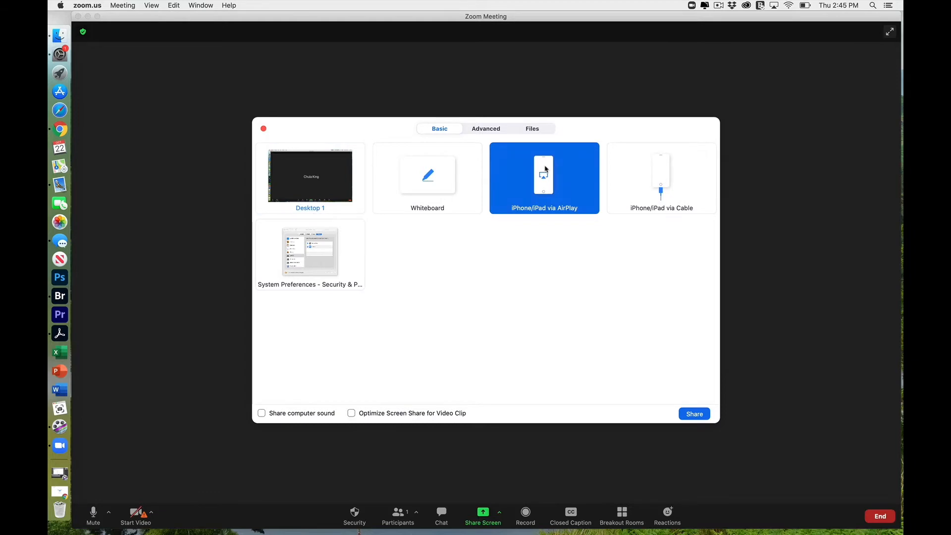
double_click(546, 171)
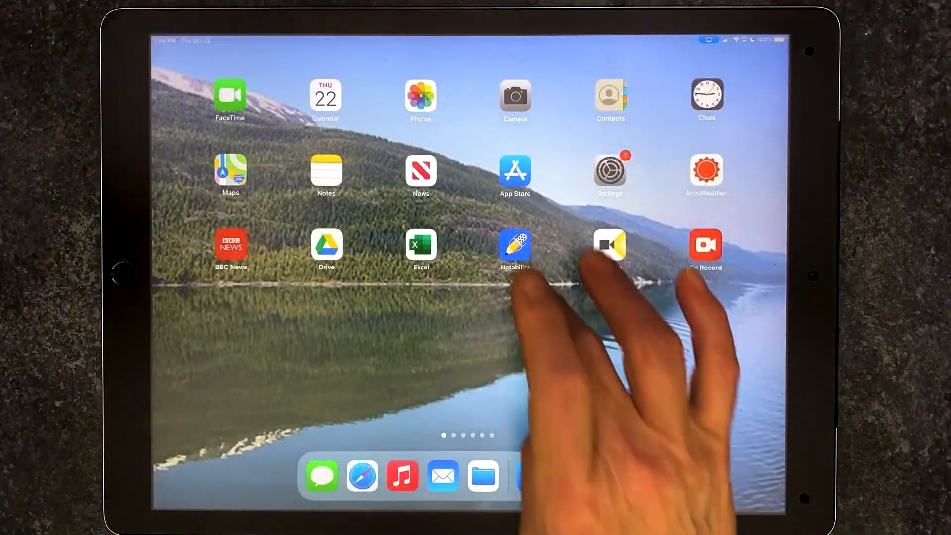
Launch Notability and add a new subject named Test to the library.
click(520, 241)
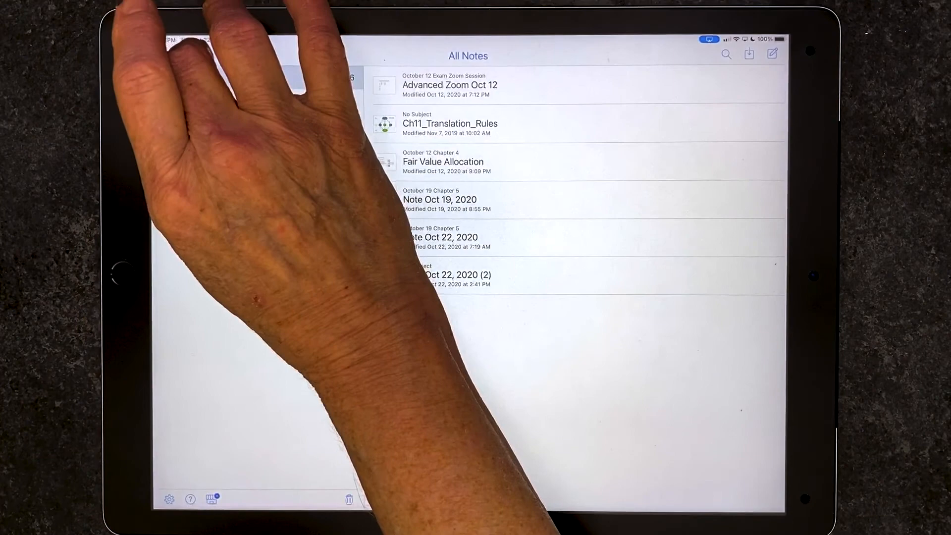
click(206, 56)
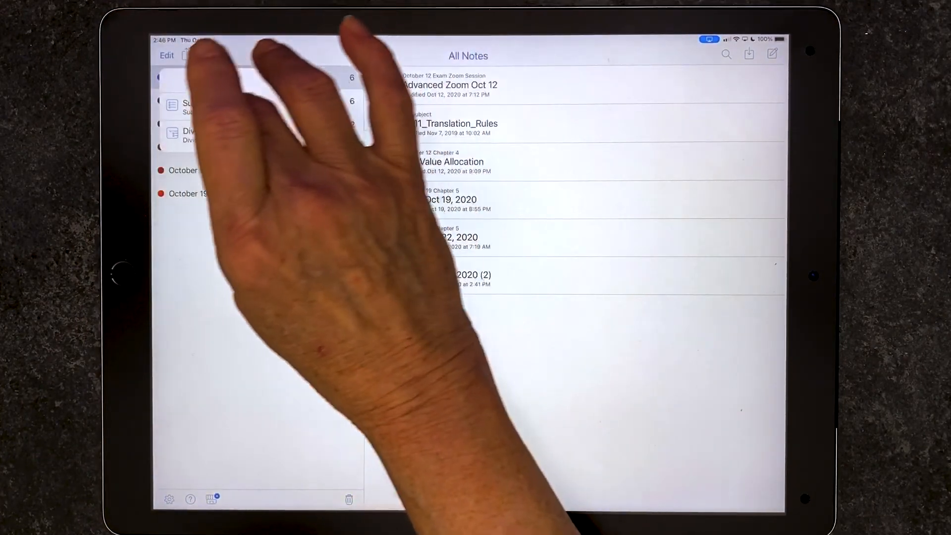
click(201, 97)
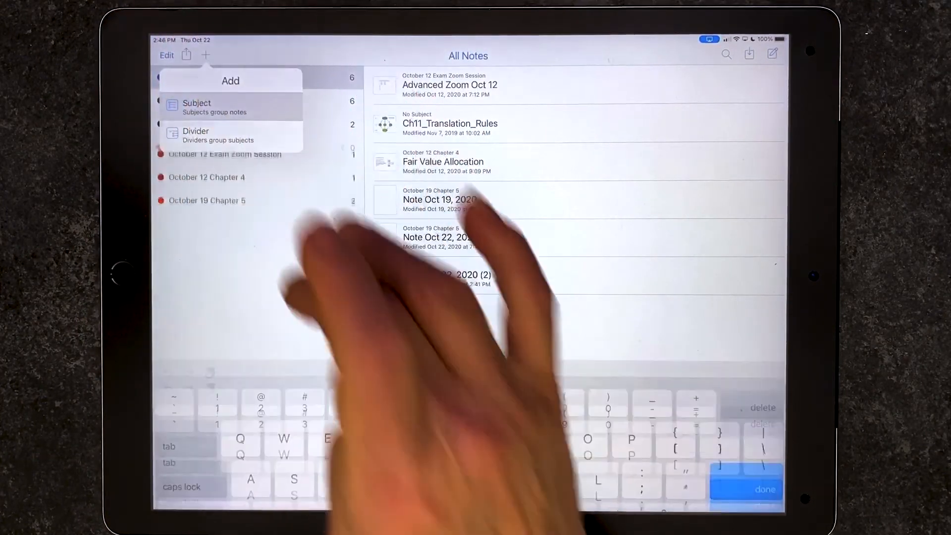
text(Test)
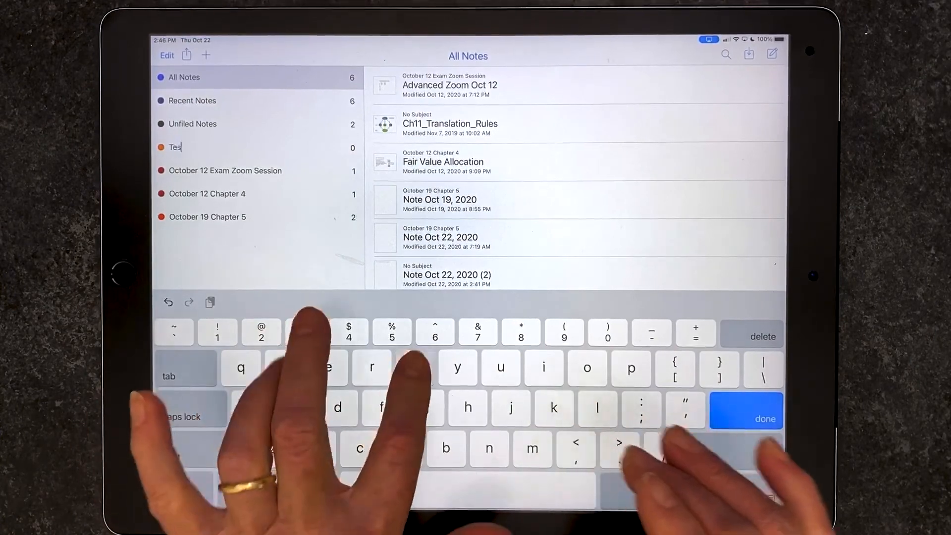
click(745, 411)
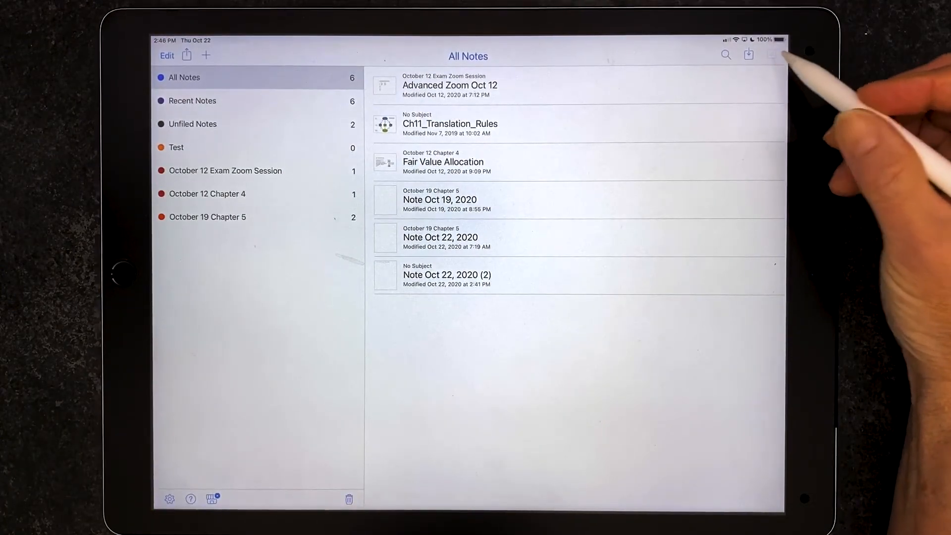
Create a new note and switch its paper style to lined paper.
click(773, 54)
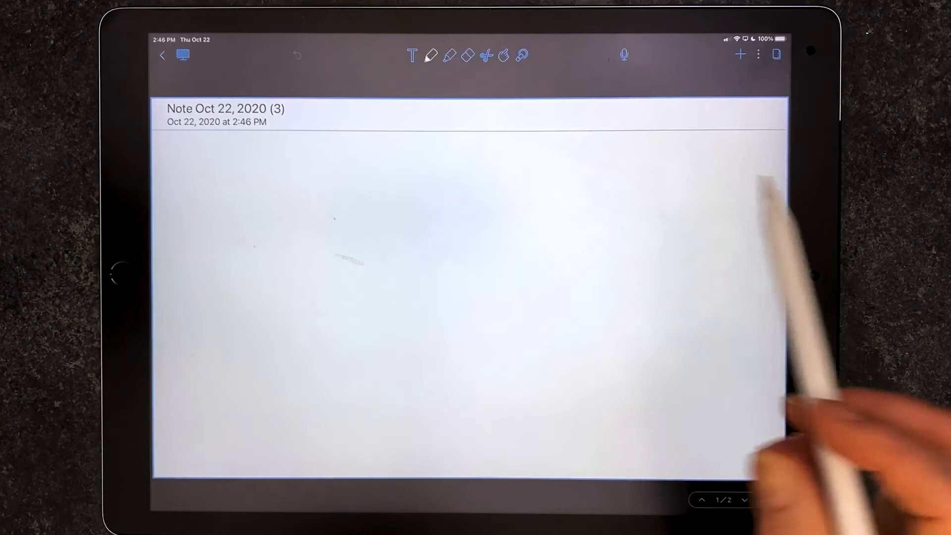
click(758, 55)
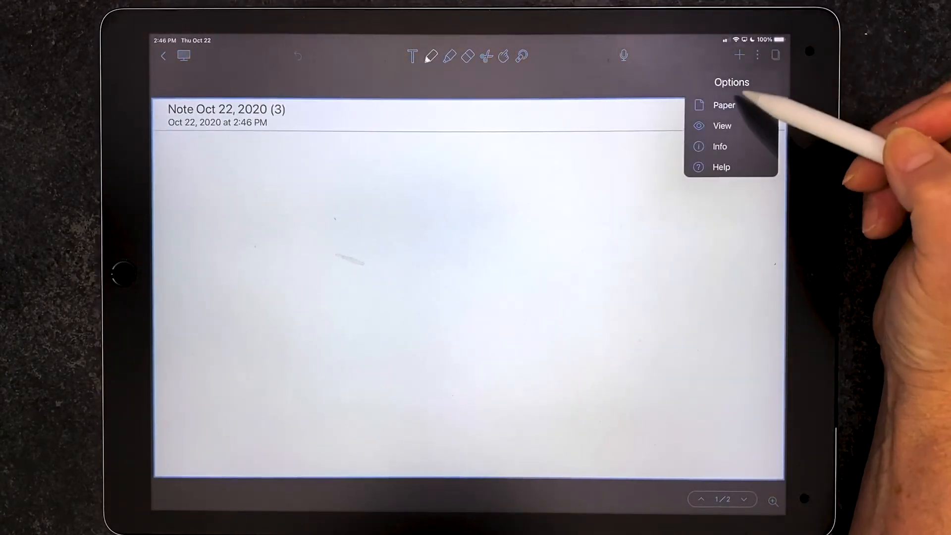
click(725, 105)
click(727, 140)
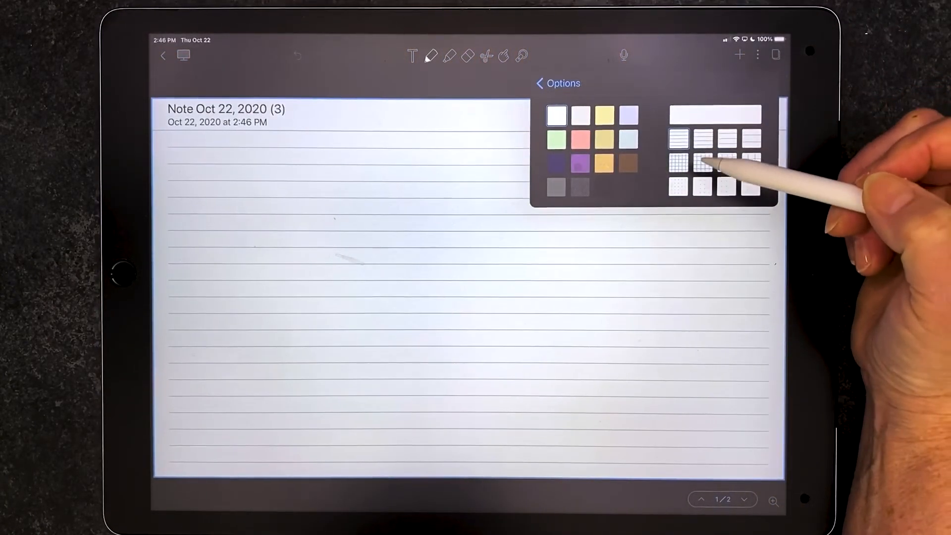
click(662, 250)
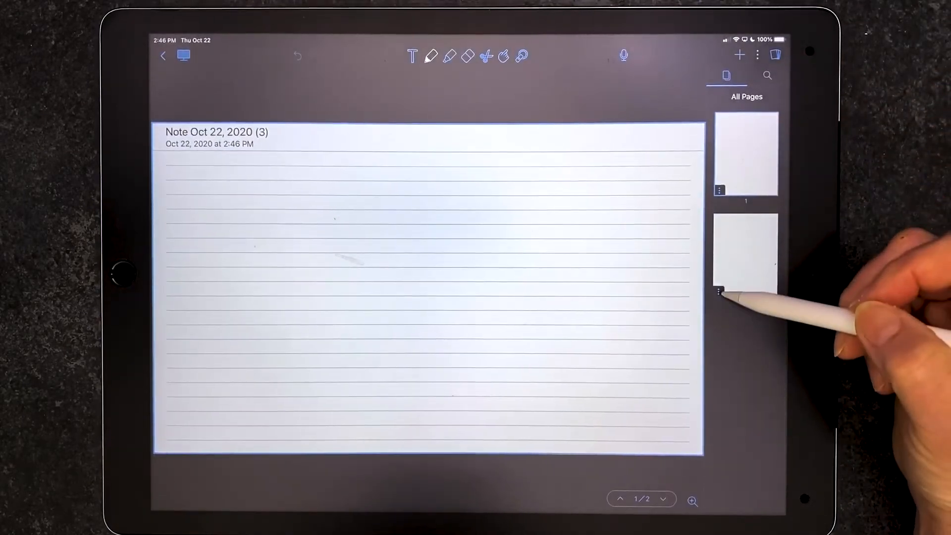
Add another page to the note from the page thumbnails.
click(719, 292)
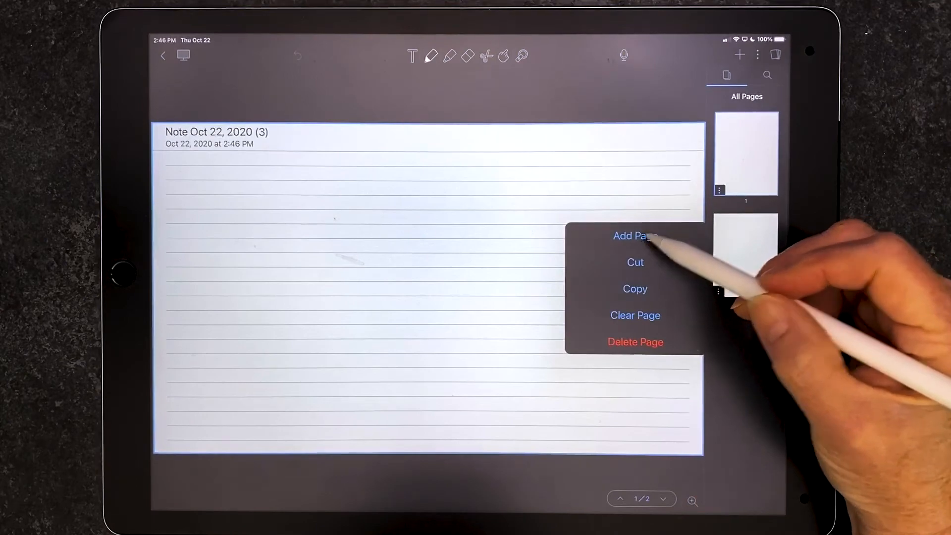
click(636, 236)
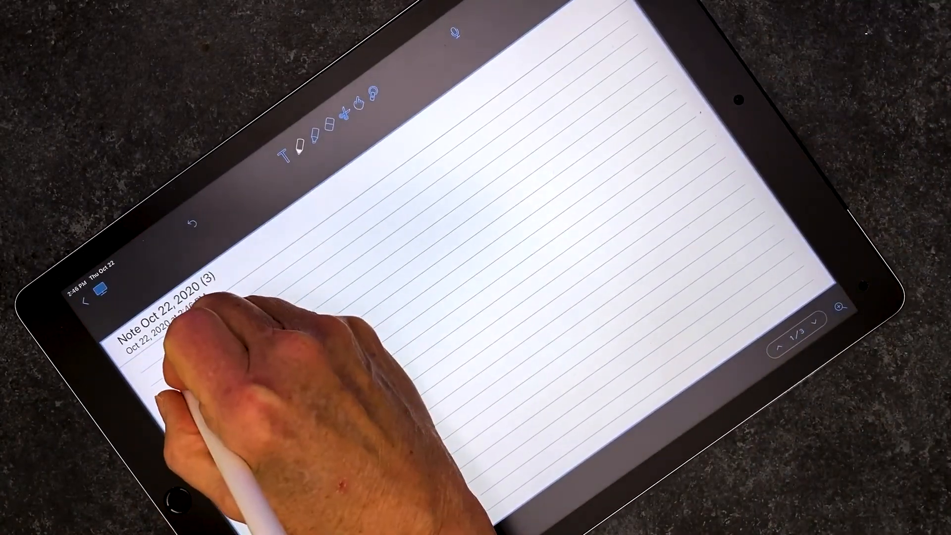
Handwrite 'This is a test of using the iPad with Zoom!' below the note title with the pen.
mouse_move(175, 349)
mouse_down()
mouse_move(201, 353)
mouse_move(482, 150)
mouse_up()
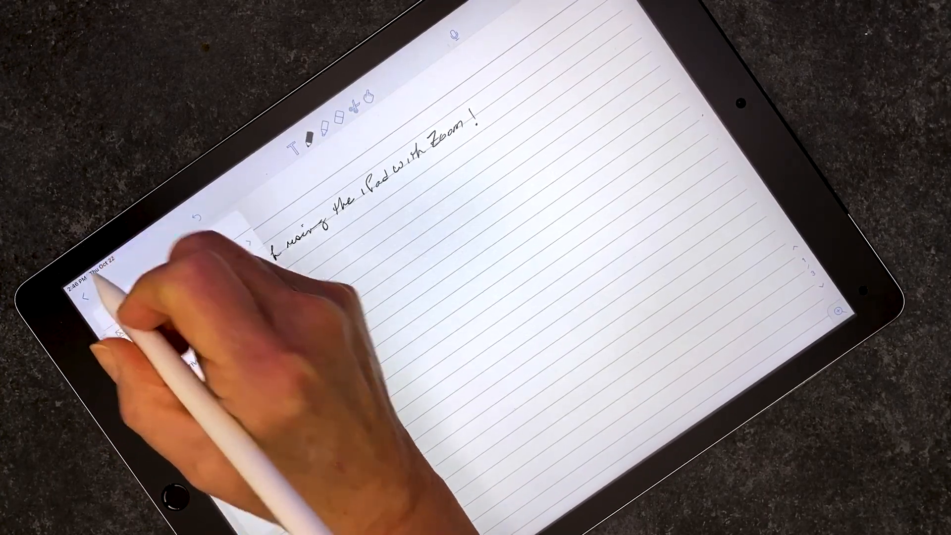
Email the handwritten note as a PDF from the share options.
click(101, 284)
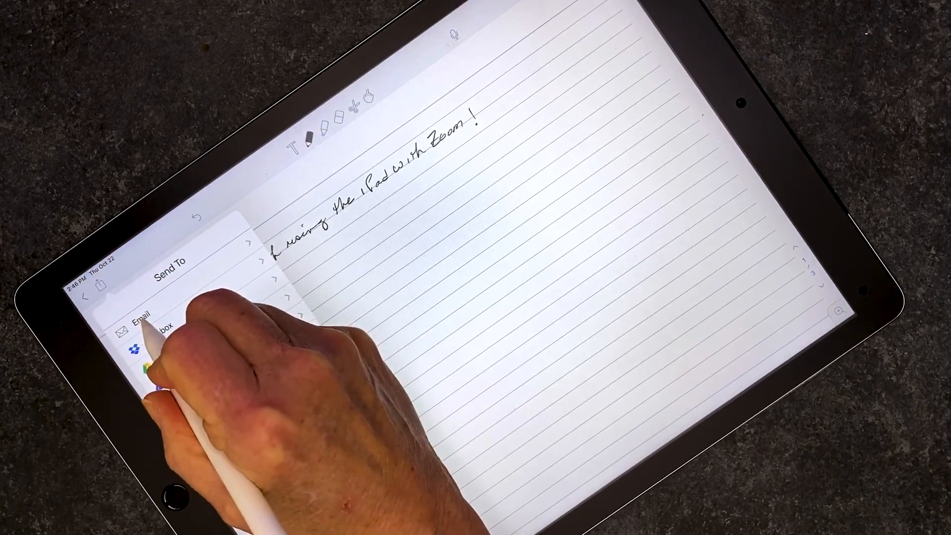
click(145, 321)
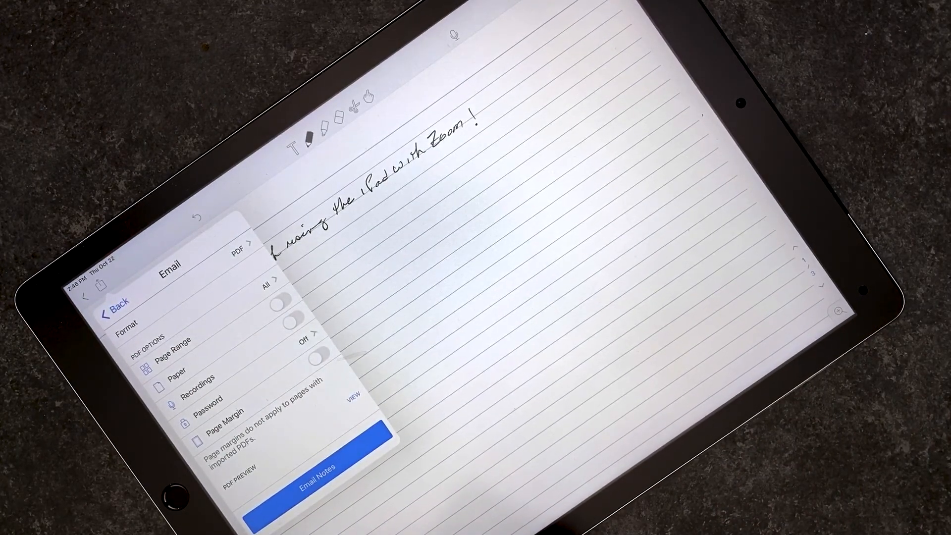
click(318, 474)
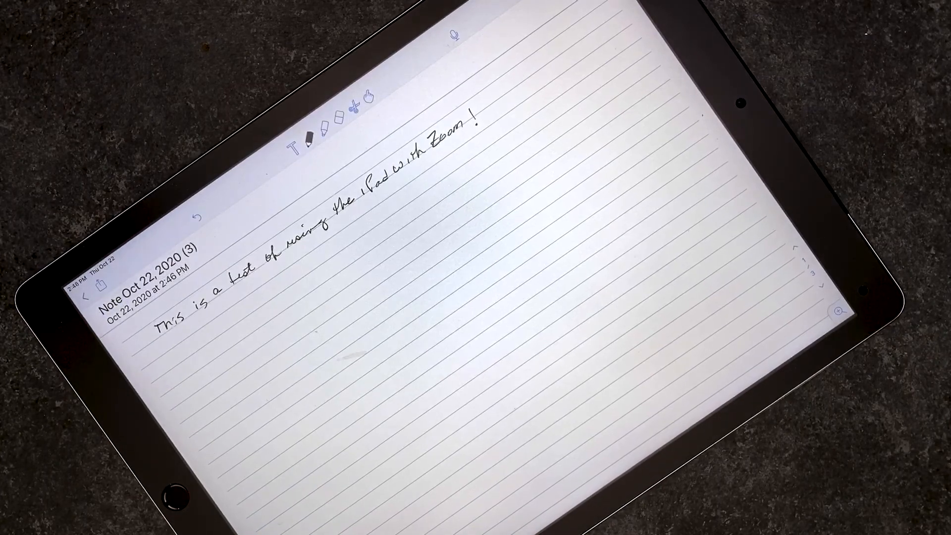